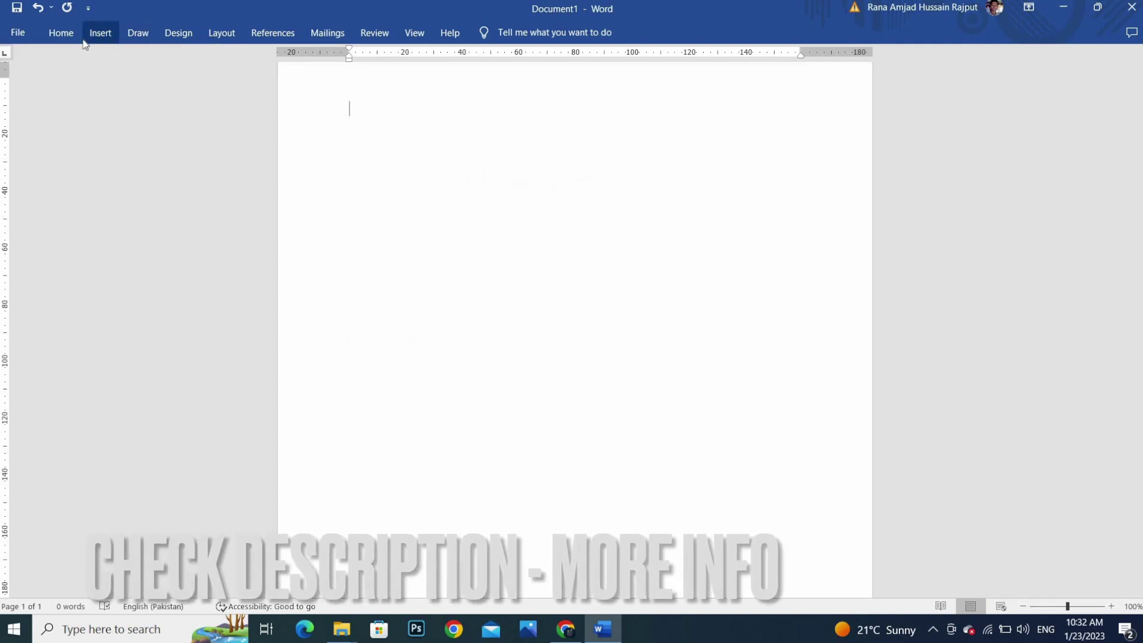
# Insert the heart-in-circle symbol from the Segoe UI Symbol font via More Symbols
pyautogui.click(100, 33)
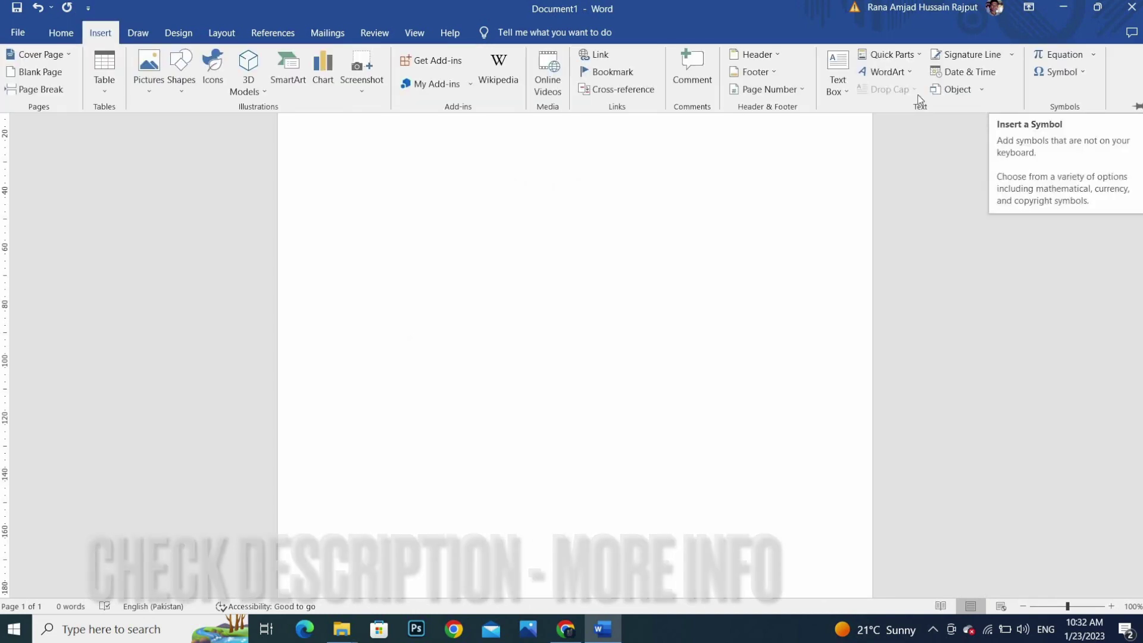
pyautogui.click(1041, 77)
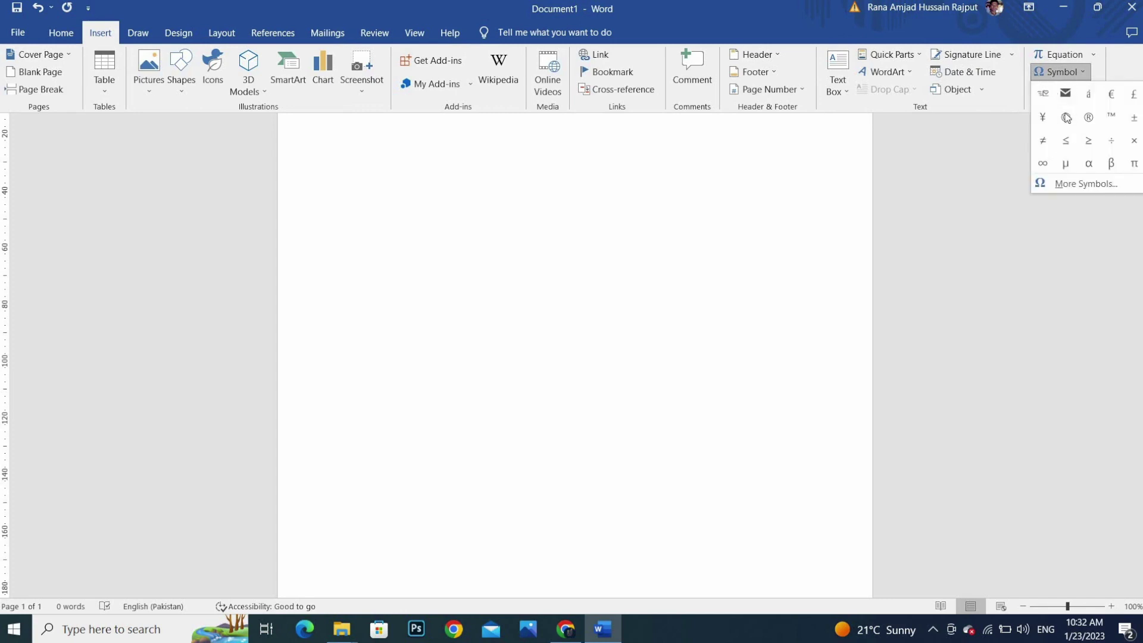
pyautogui.click(1064, 185)
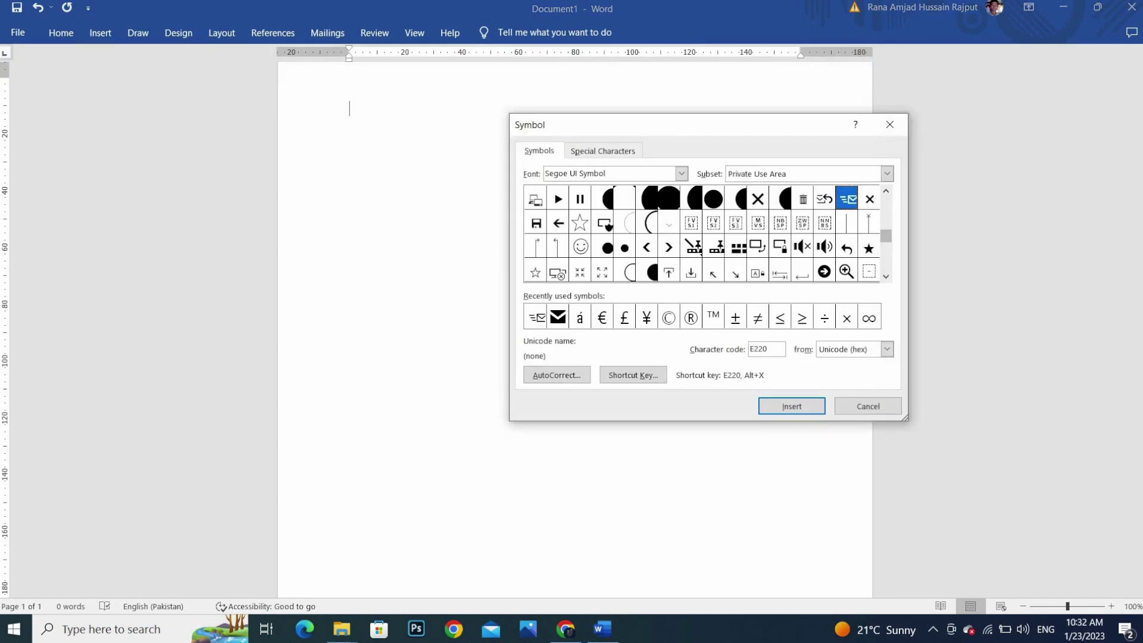
pyautogui.click(690, 198)
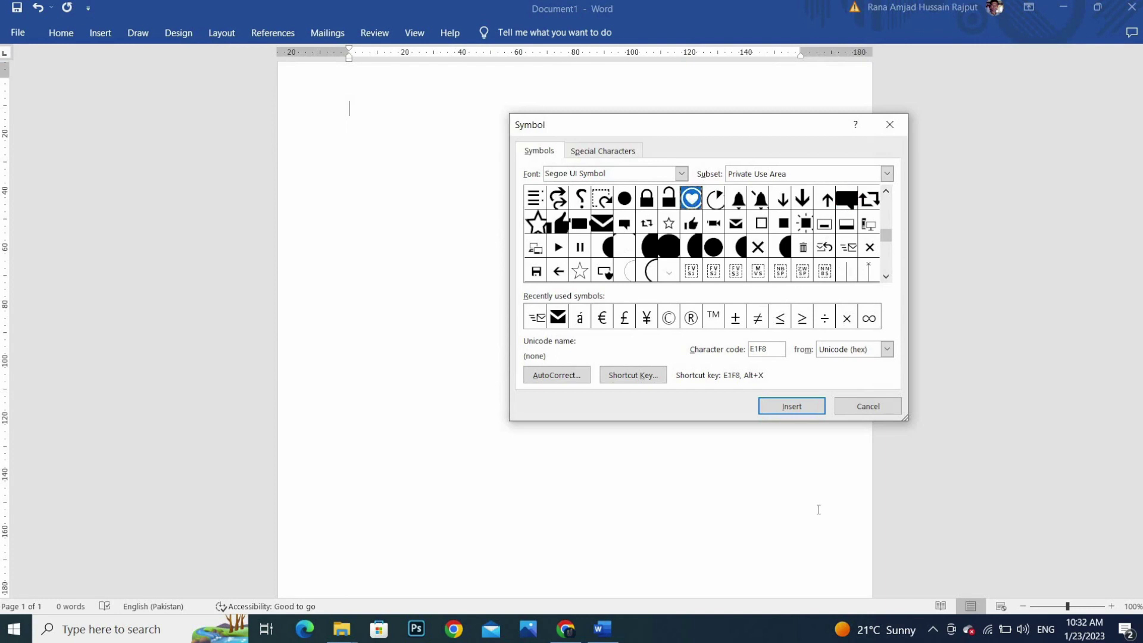
pyautogui.click(793, 409)
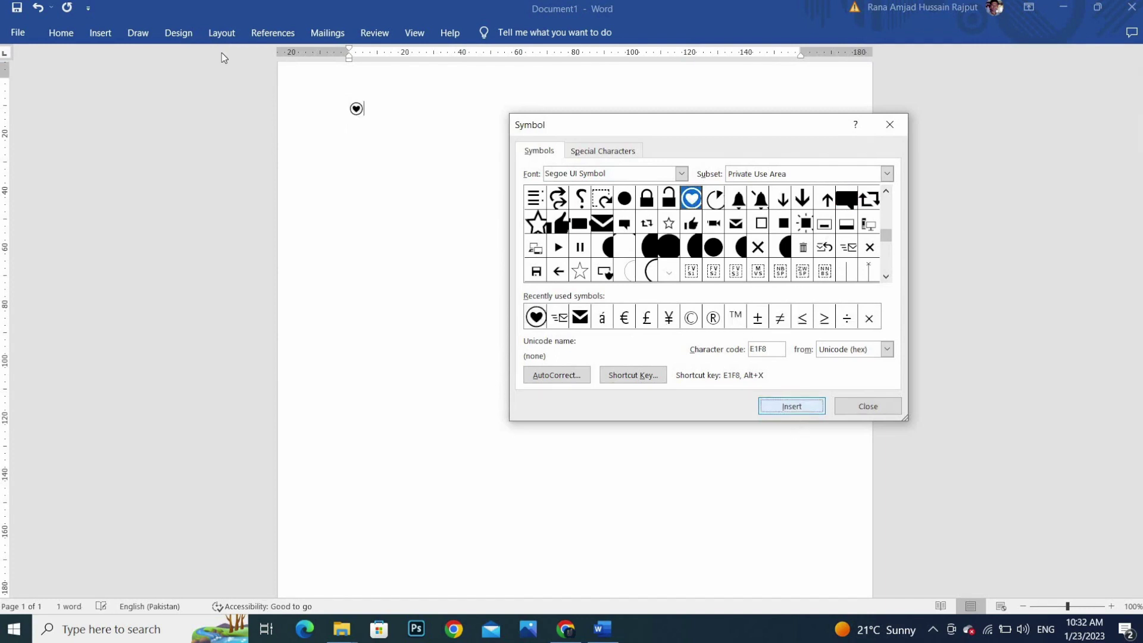
# Close the symbol dialog and set the heart symbol's font size to 72
pyautogui.click(890, 126)
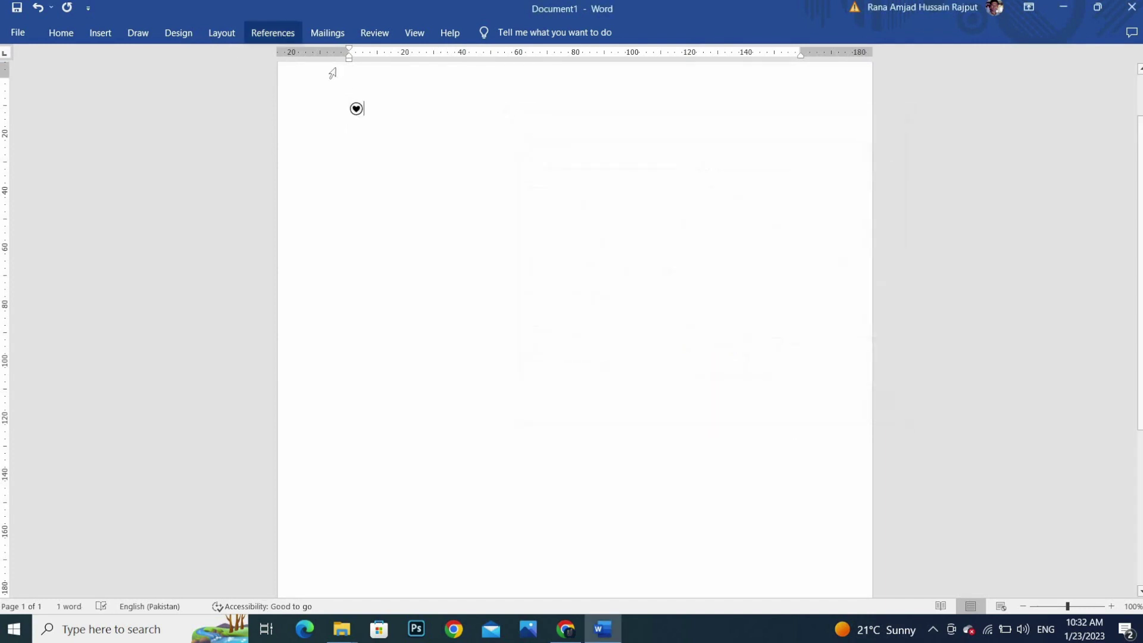
pyautogui.doubleClick(356, 109)
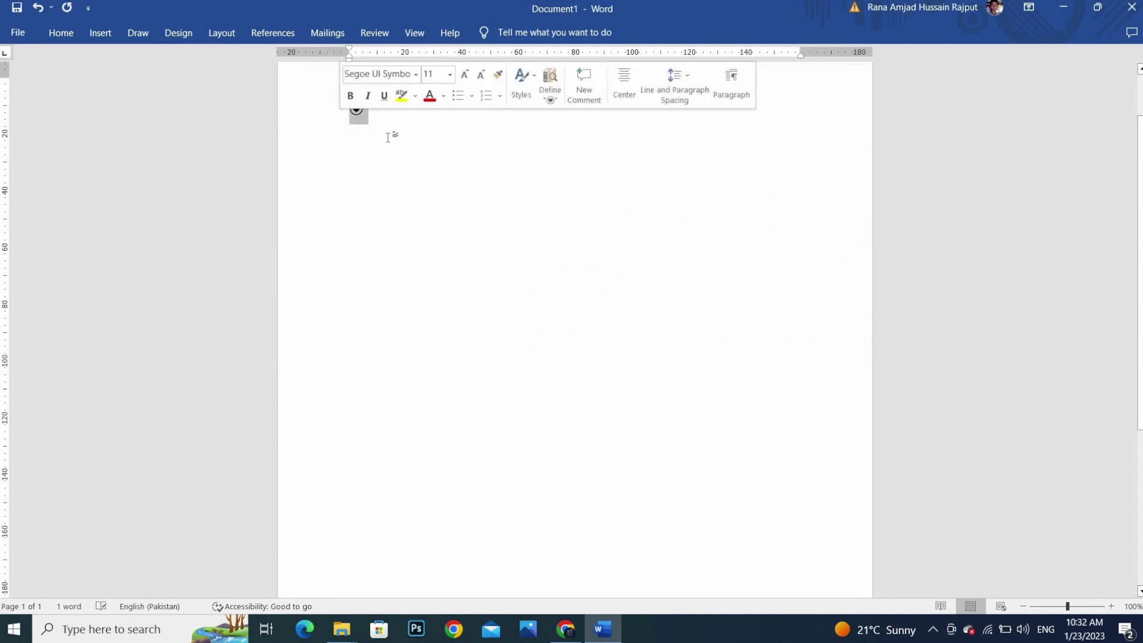
pyautogui.click(450, 75)
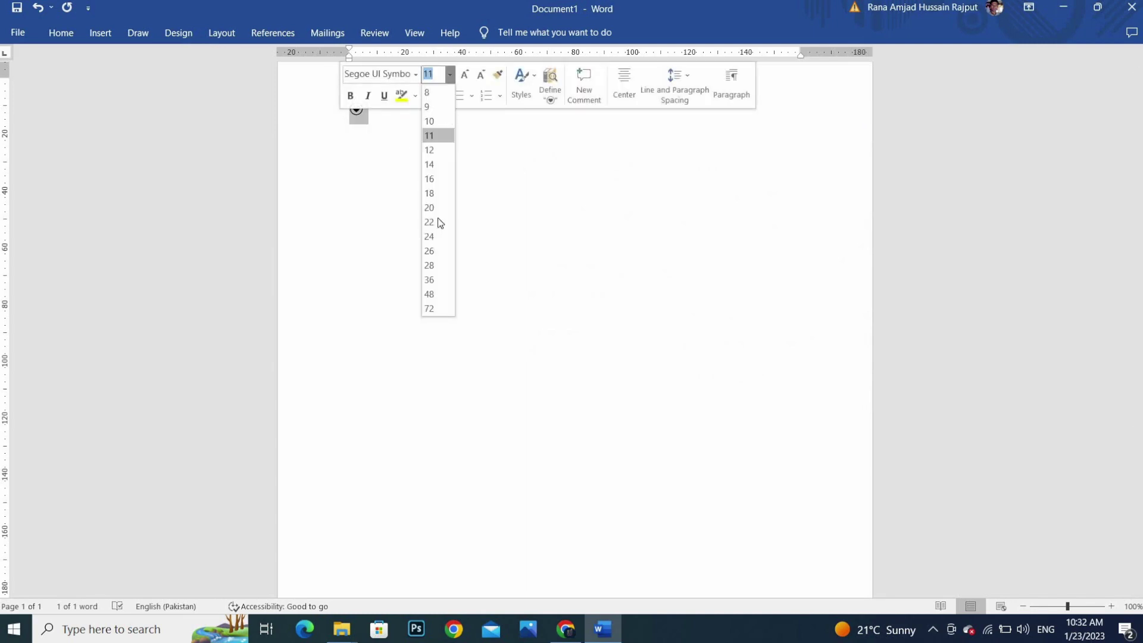
pyautogui.click(439, 308)
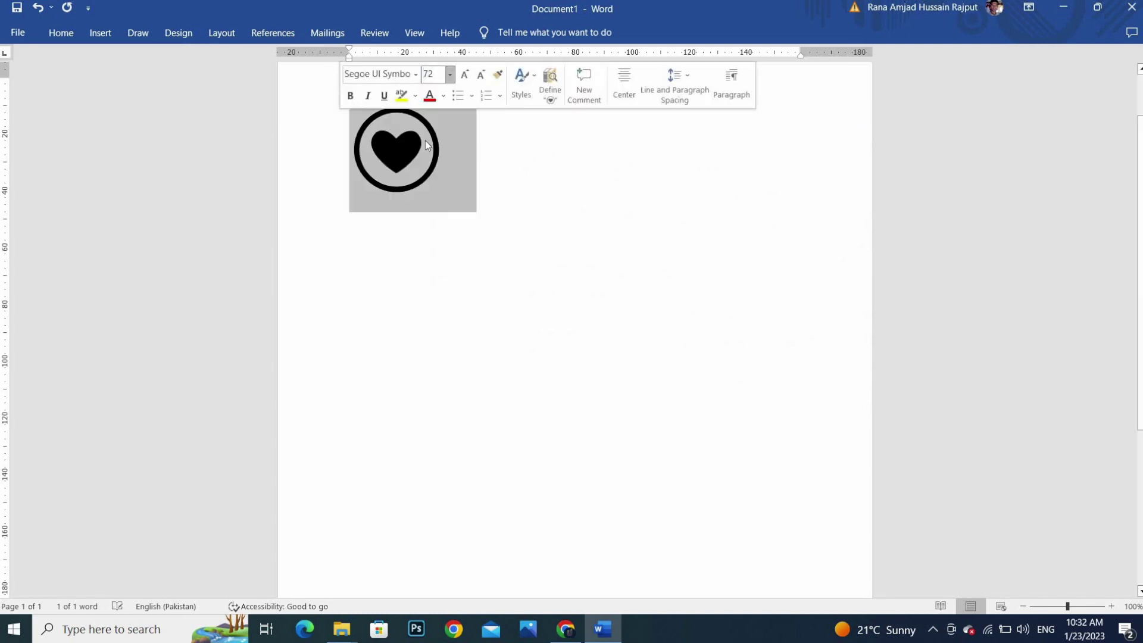
pyautogui.click(446, 166)
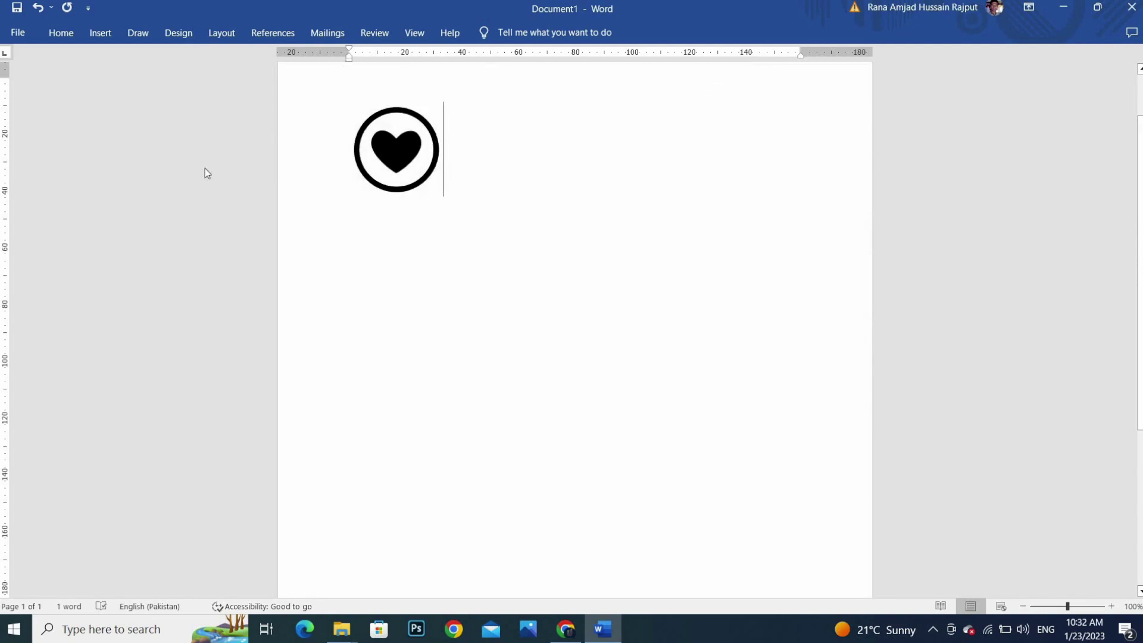
pyautogui.doubleClick(435, 209)
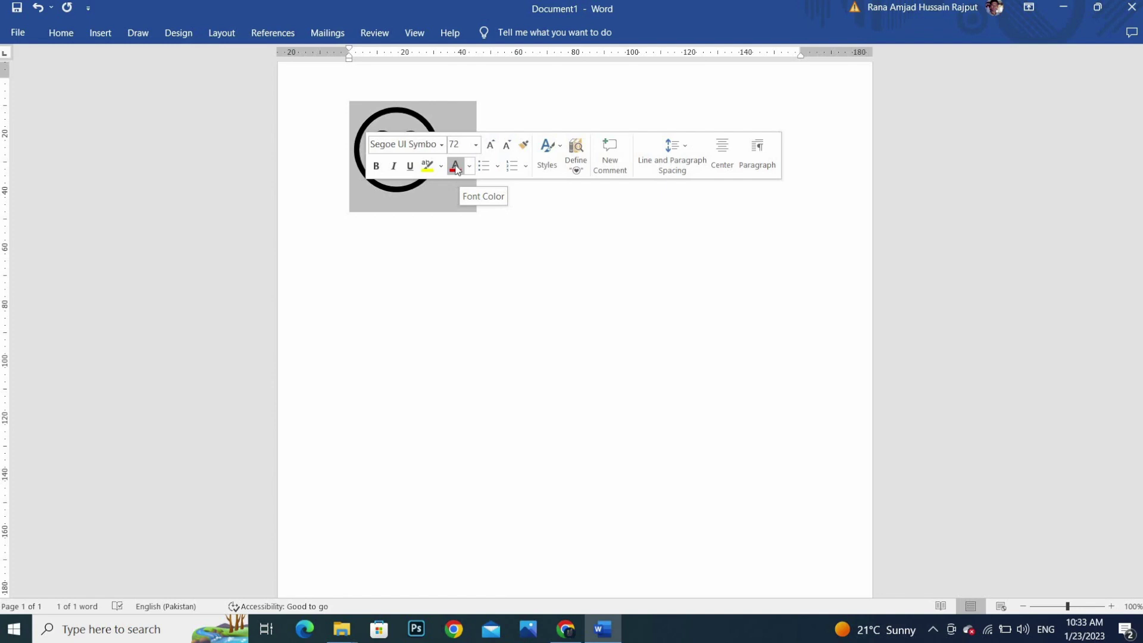
# Apply the red font colour to the 72-point heart symbol
pyautogui.click(456, 170)
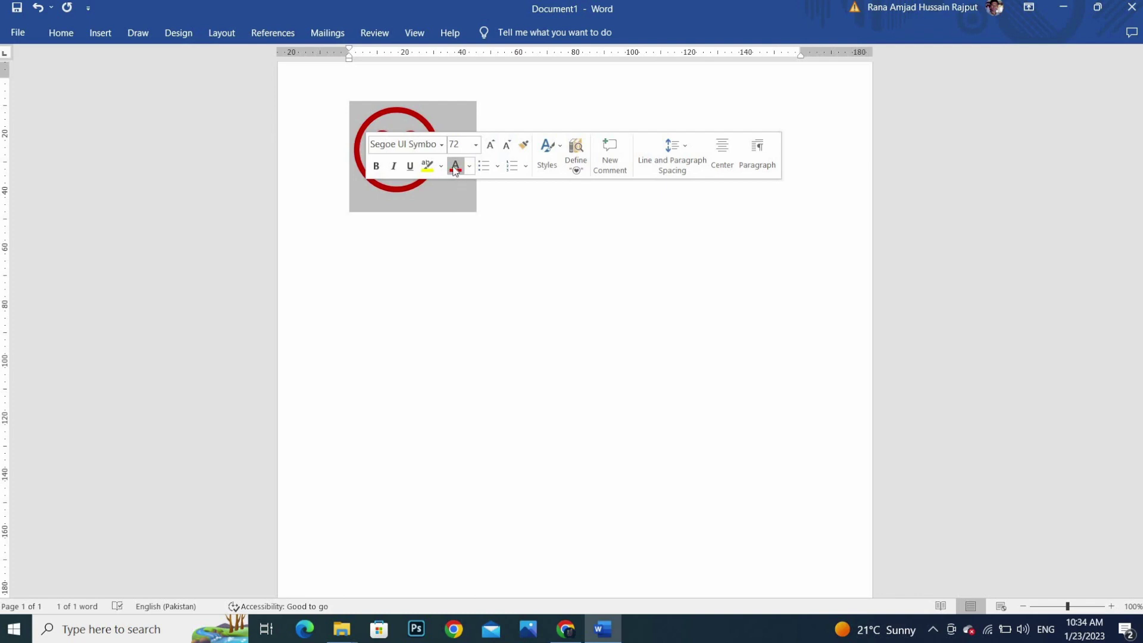
pyautogui.click(455, 168)
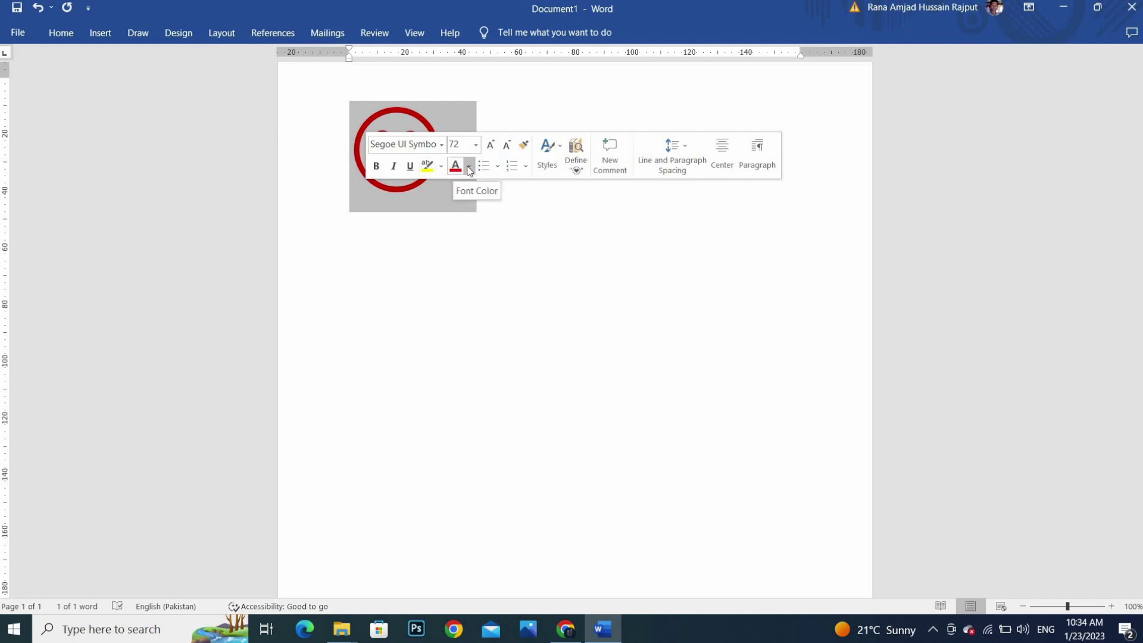
# Open More Colors from the Font Color palette for the red heart
pyautogui.click(469, 168)
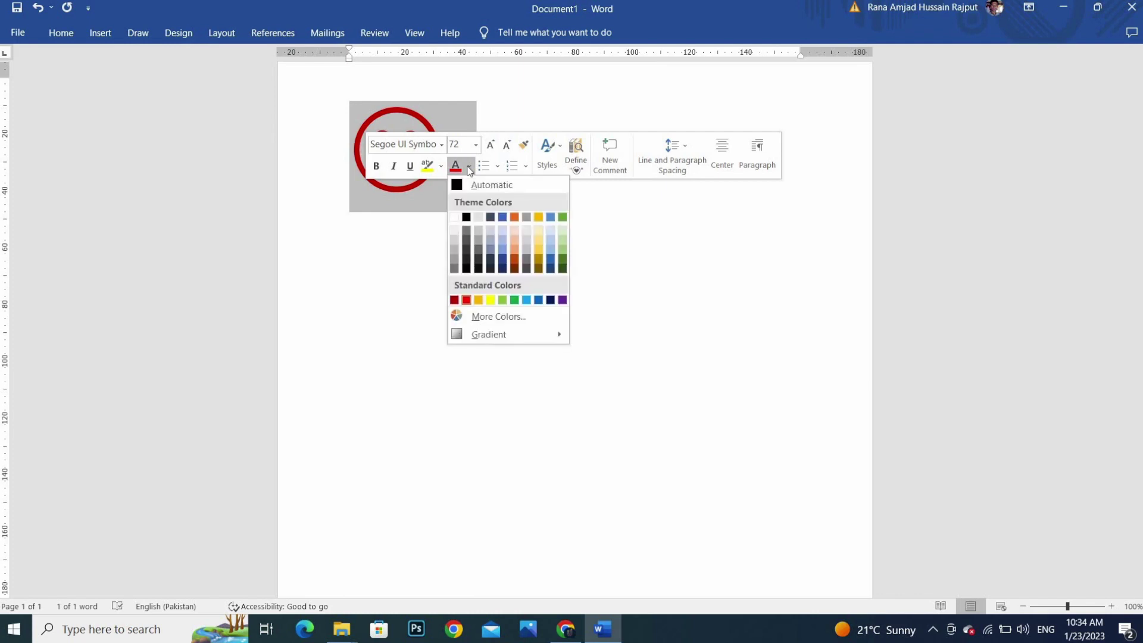
pyautogui.click(468, 168)
pyautogui.click(469, 169)
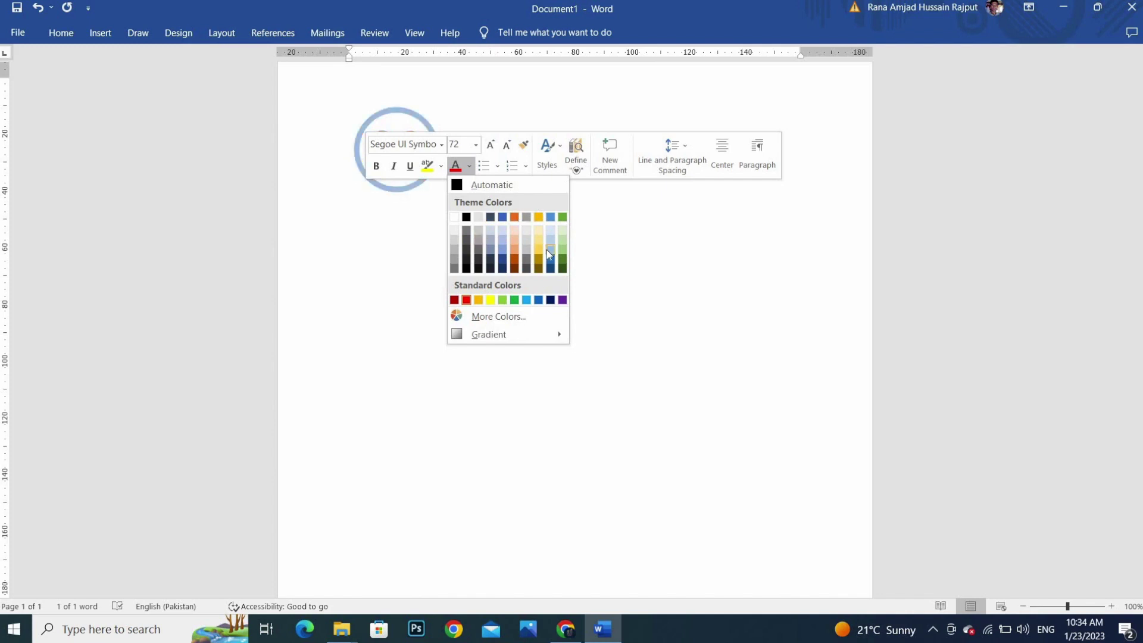
pyautogui.click(494, 317)
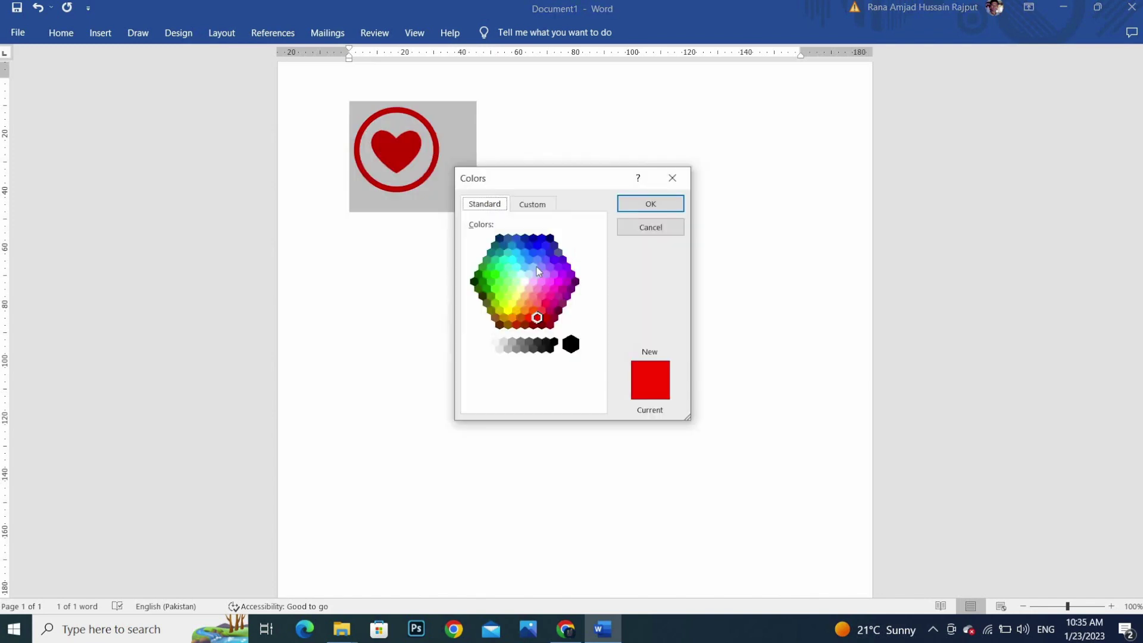
# Pick a dark blue in the Standard colours and apply it to the heart
pyautogui.click(533, 282)
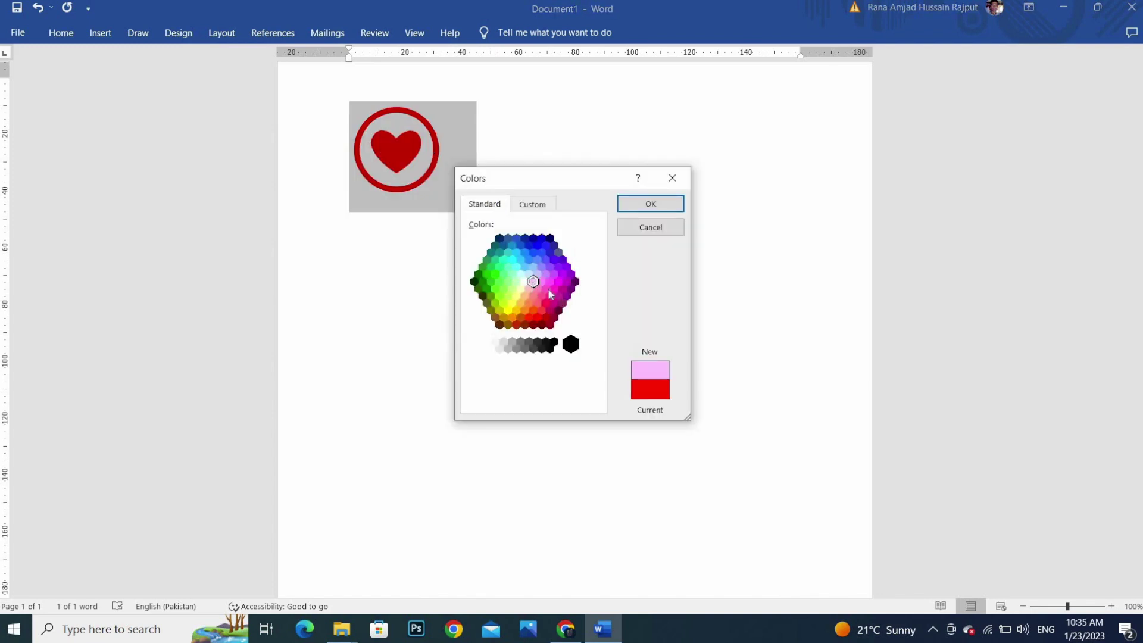
pyautogui.click(555, 289)
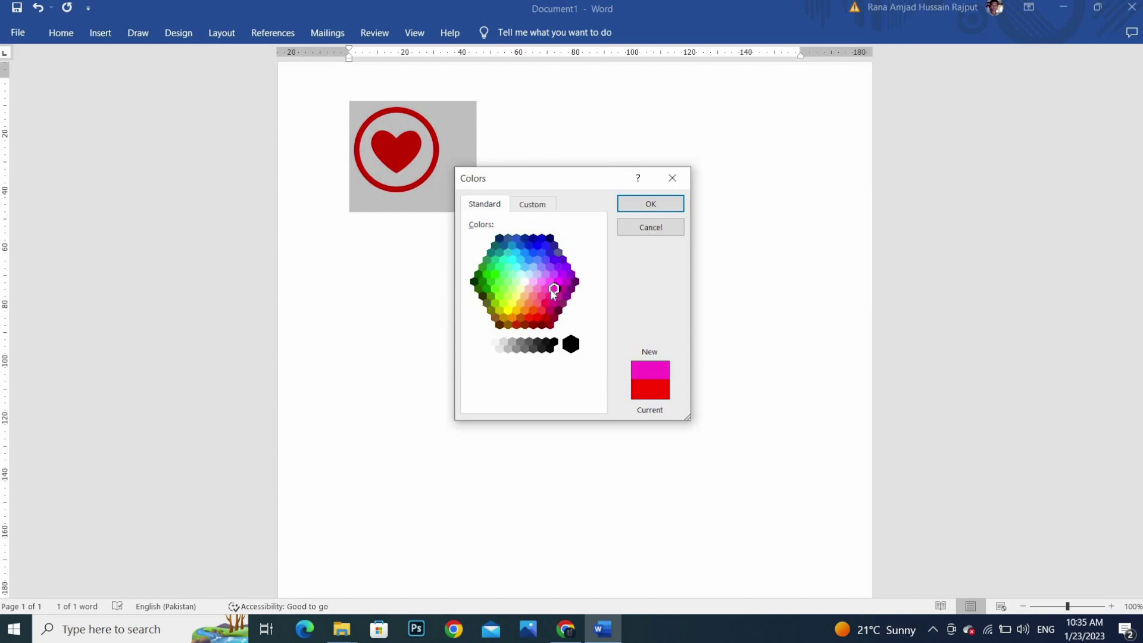
pyautogui.click(547, 320)
pyautogui.click(541, 239)
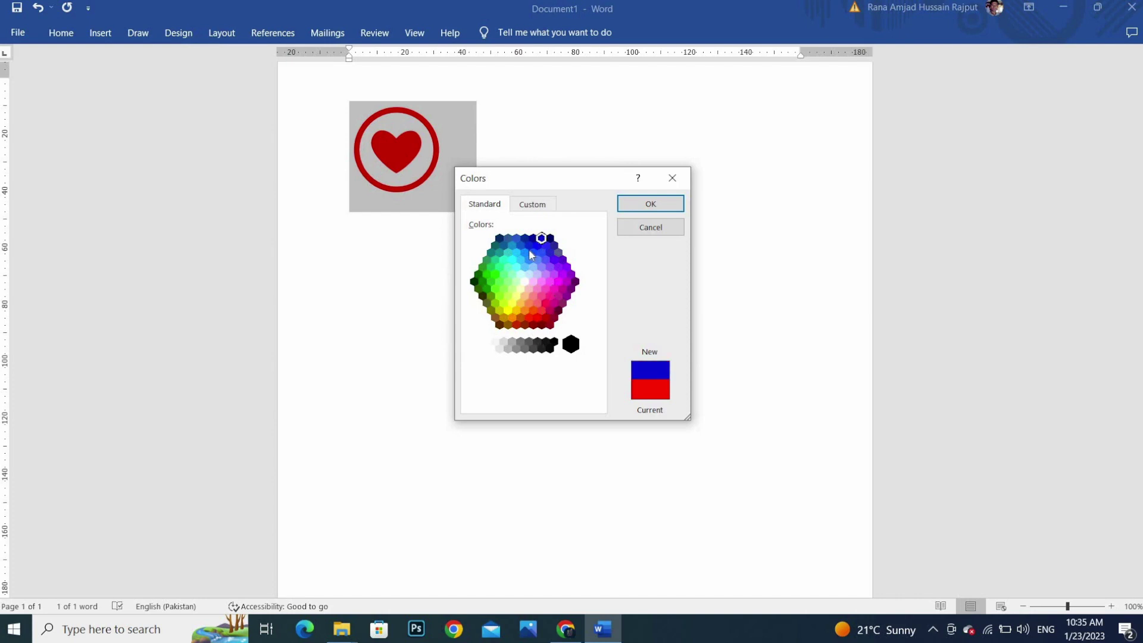
pyautogui.click(531, 253)
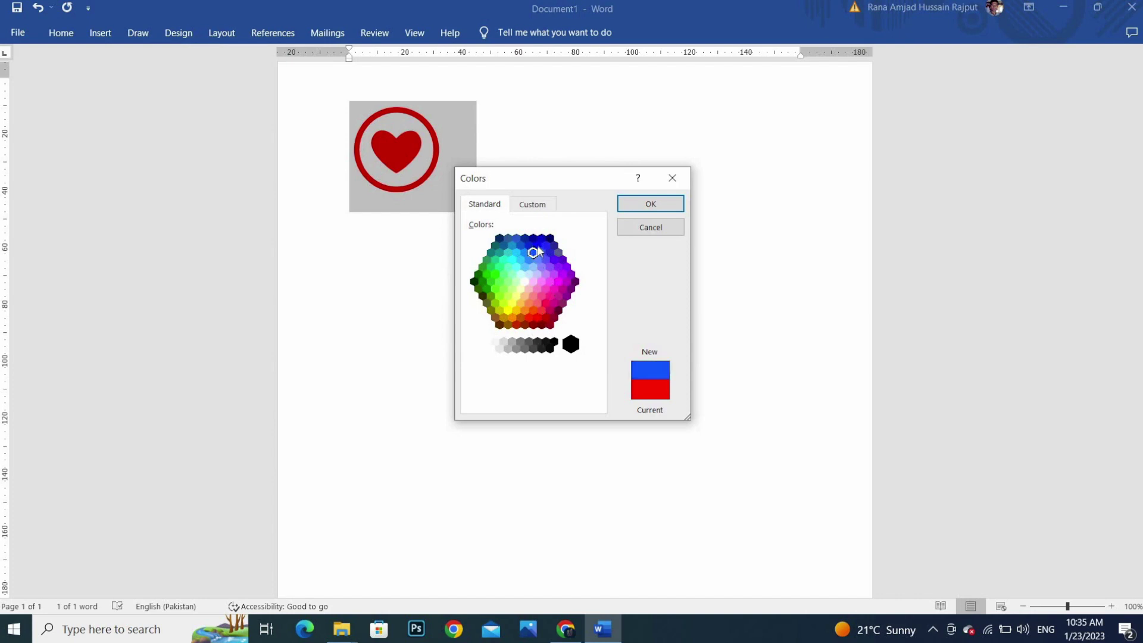
pyautogui.click(537, 245)
pyautogui.click(651, 206)
pyautogui.press('Right')
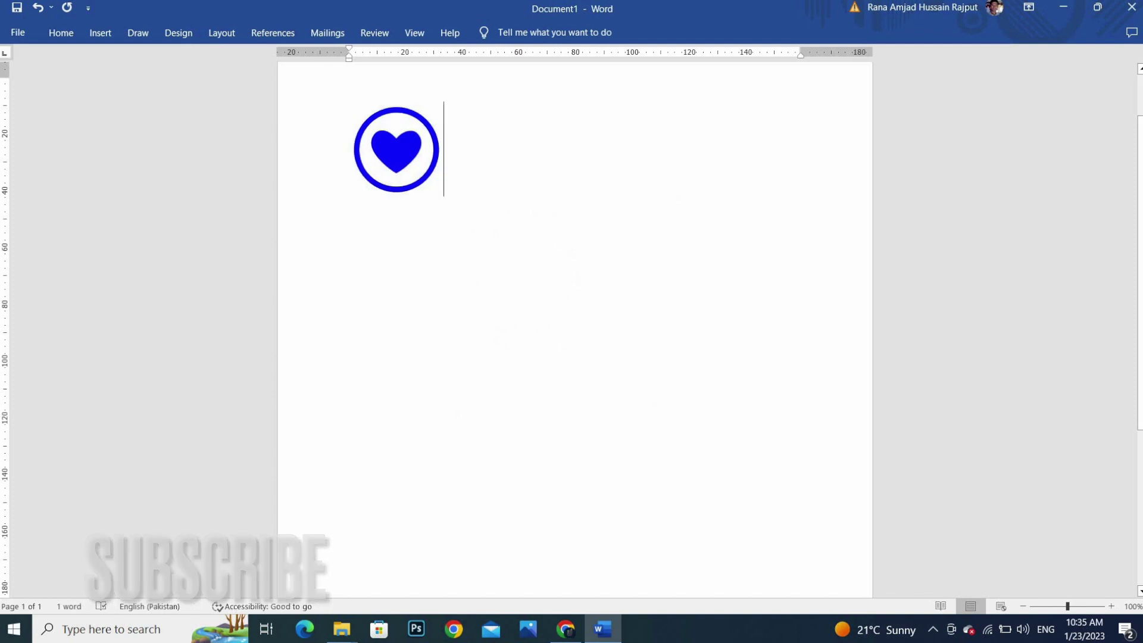